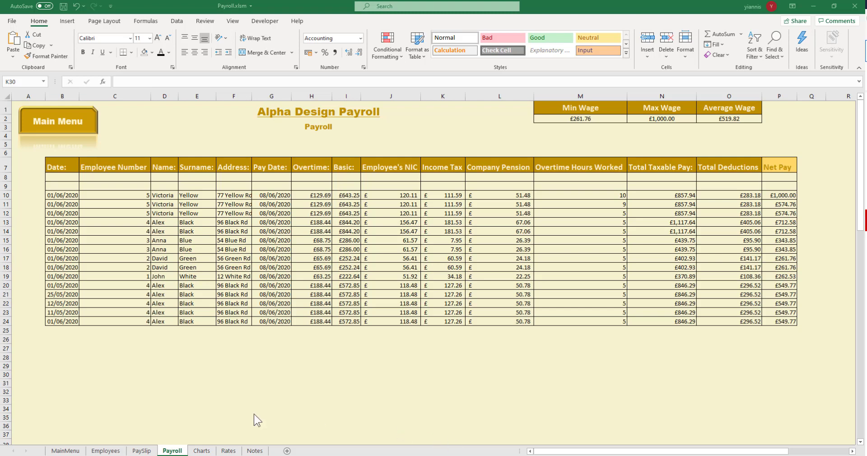
Review the tax rate on the Rates sheet, the Charts sheet and the Net Pay column on the Payroll sheet.
left_click(228, 451)
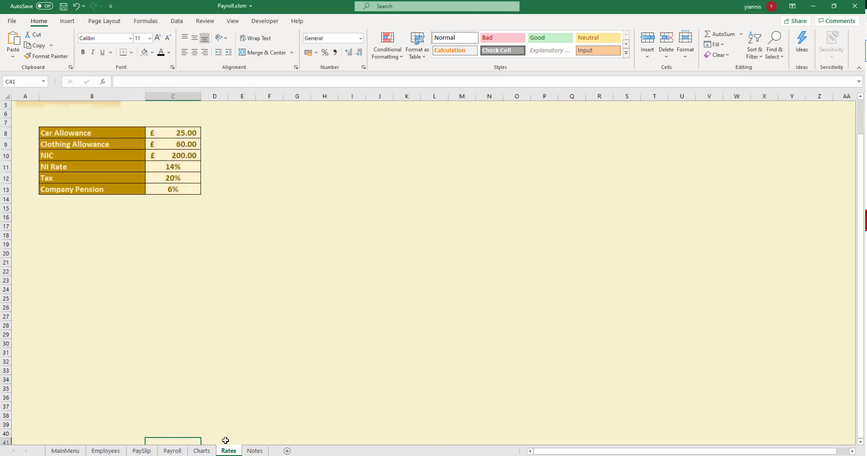
left_click(183, 253)
left_click(64, 178)
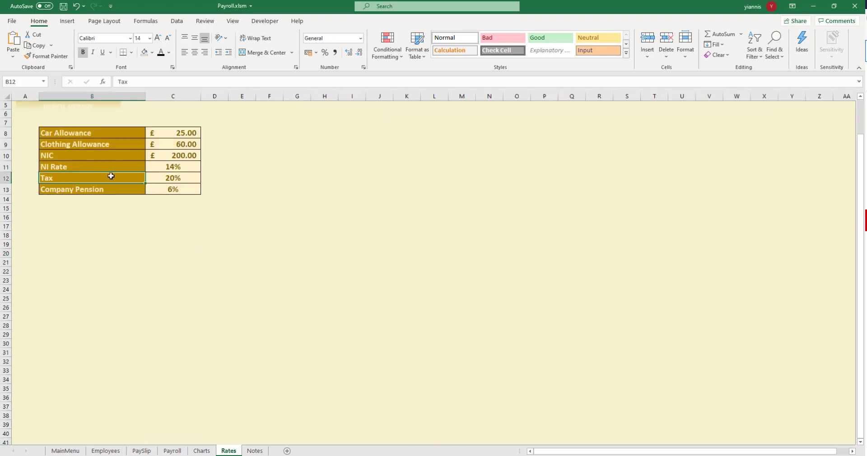
left_click(174, 178)
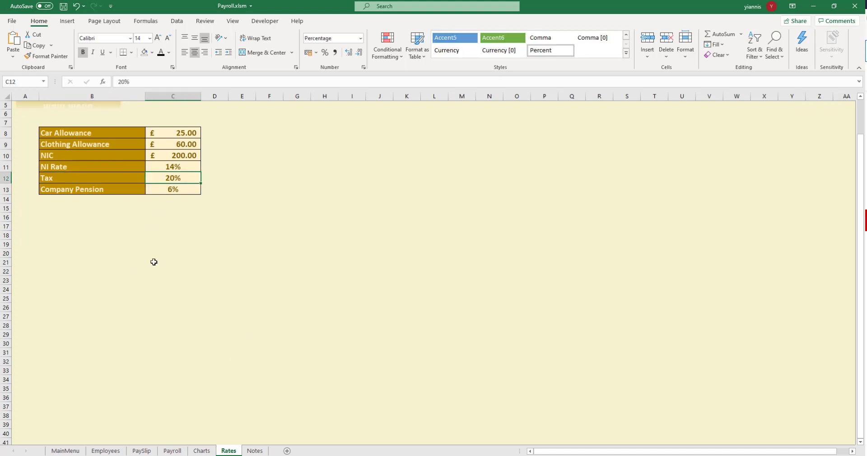
left_click(201, 451)
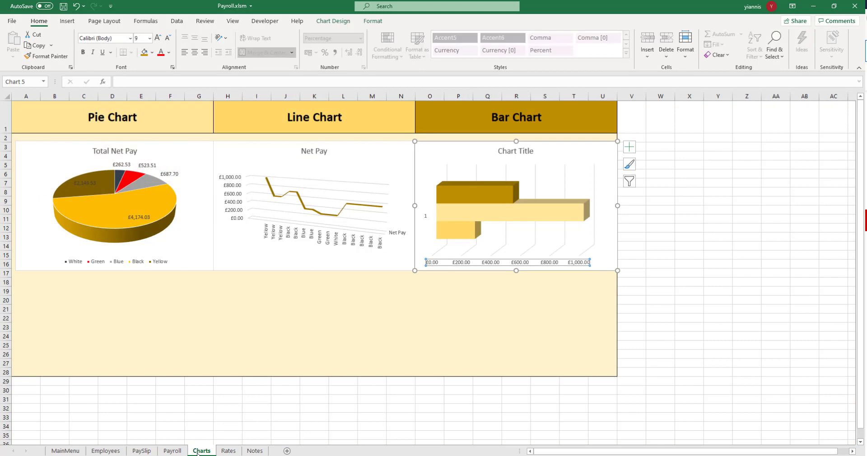
left_click(172, 451)
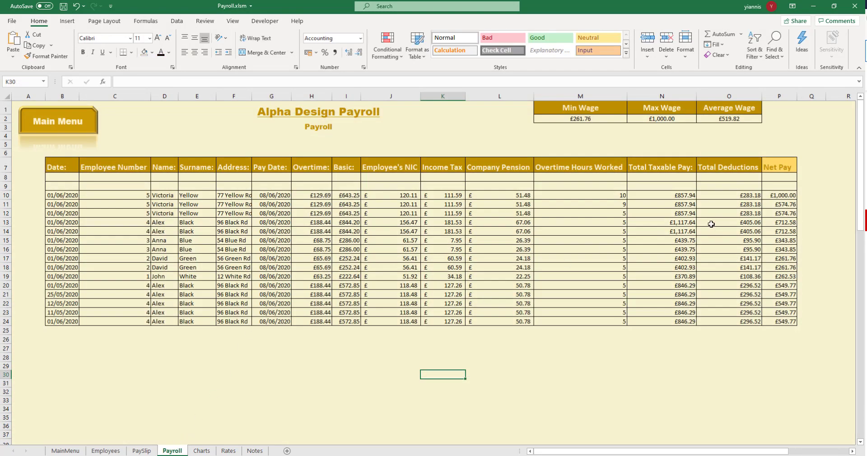
left_click(813, 199)
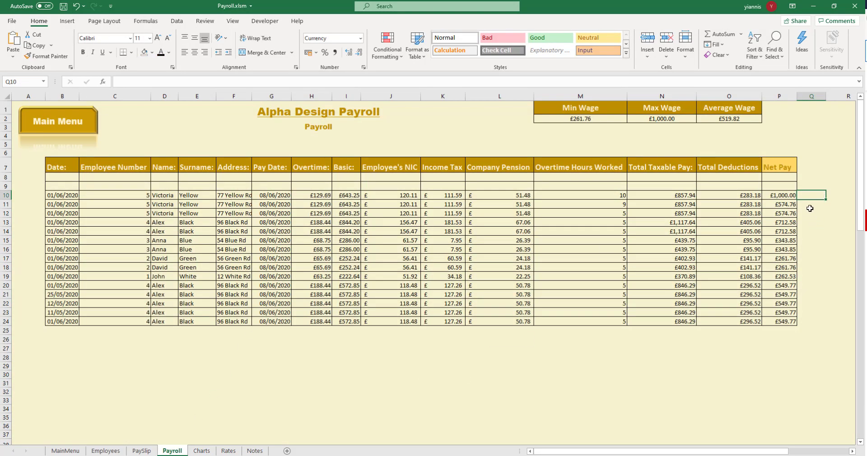
left_click_drag(788, 197, 789, 327)
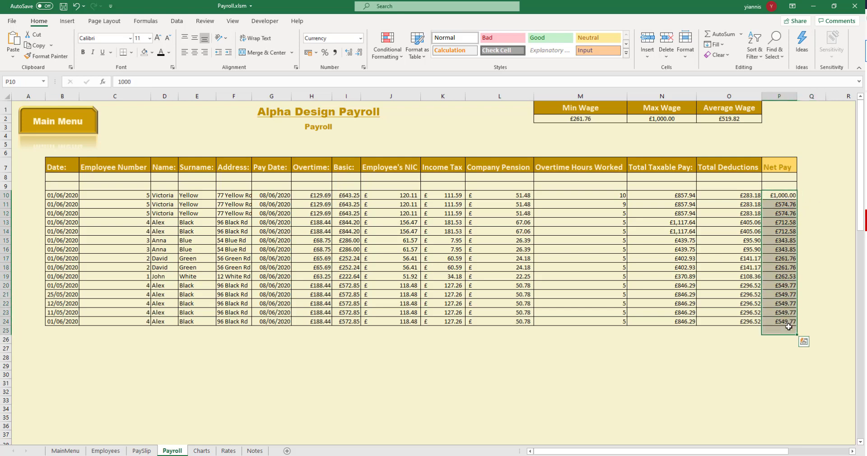
left_click(831, 244)
Copy the Net Pay header into the adjacent cell Q7 and rename the copy VAT.
left_click(794, 165)
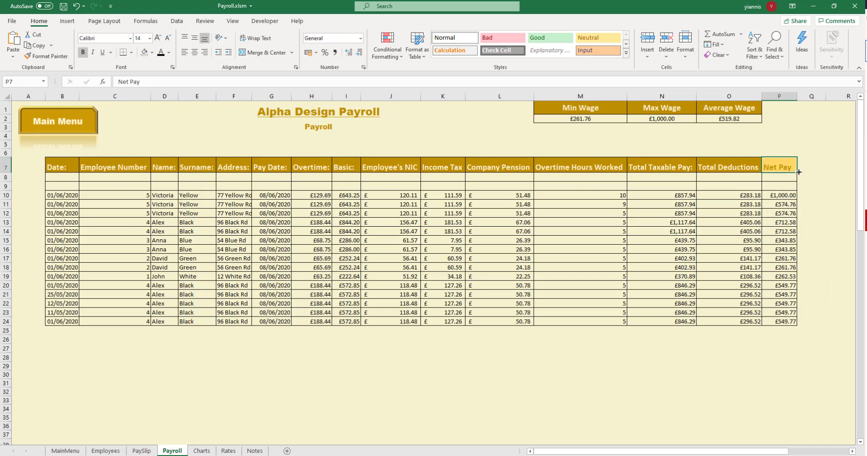
left_click_drag(799, 172, 820, 172)
left_click(834, 220)
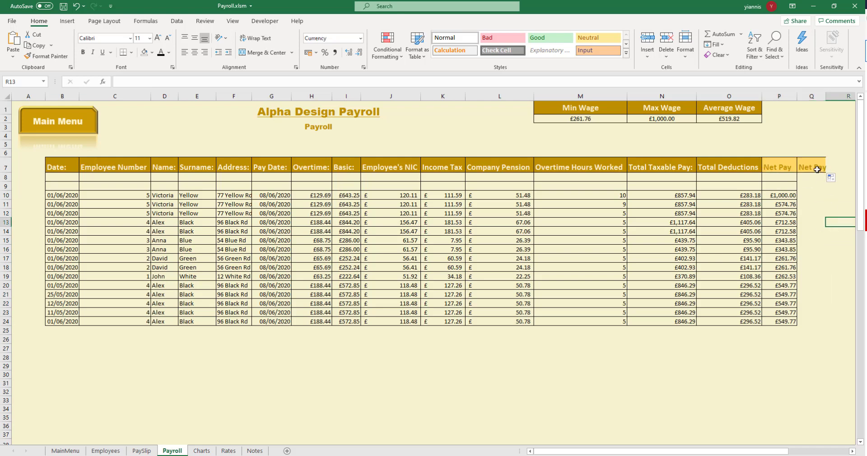
left_click(817, 169)
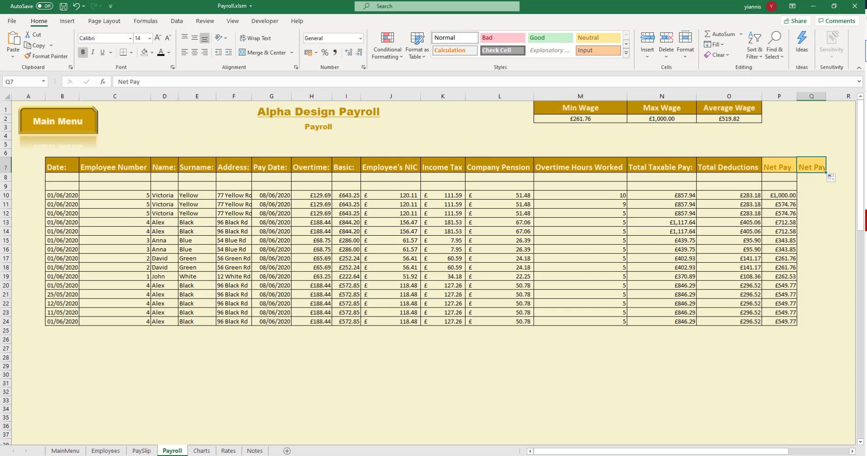
type("VAT")
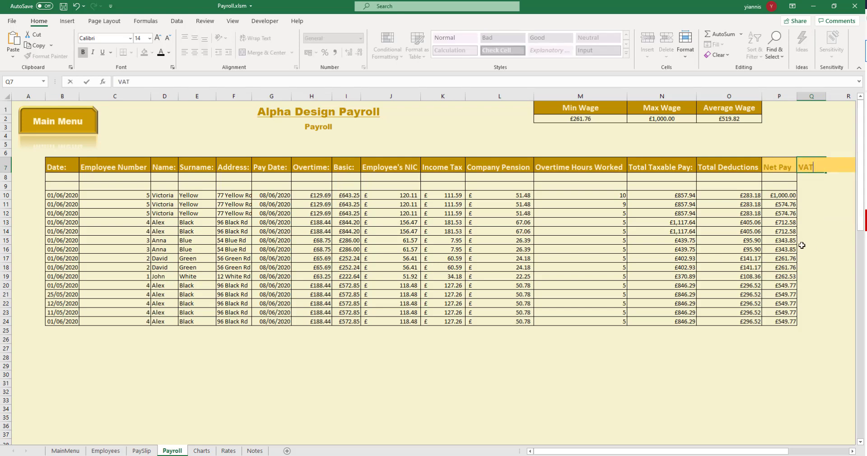
left_click(840, 224)
Examine the Net Pay amounts alongside the empty cells of the VAT column.
left_click(812, 198)
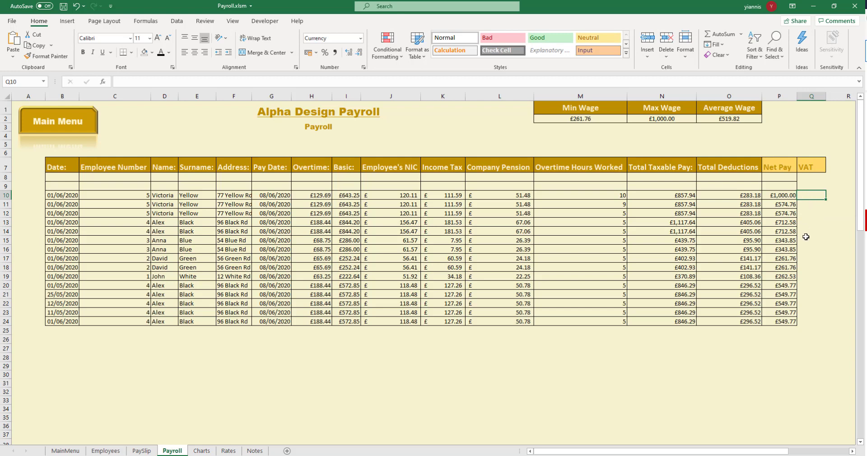
left_click(813, 271)
left_click(806, 197)
left_click(785, 198)
key("shift+Down")
key("shift+Down")
key("shift+Down")
key("shift+Down")
key("shift+Down")
key("shift+Down")
Enter the formula =P10*Rates!C12 in cell Q10 to calculate VAT from the net pay and the tax rate.
left_click(810, 195)
type("=")
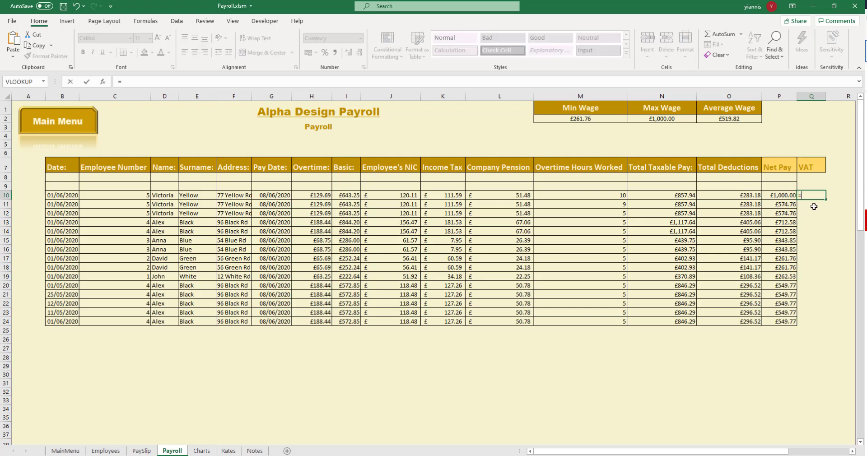
left_click(779, 195)
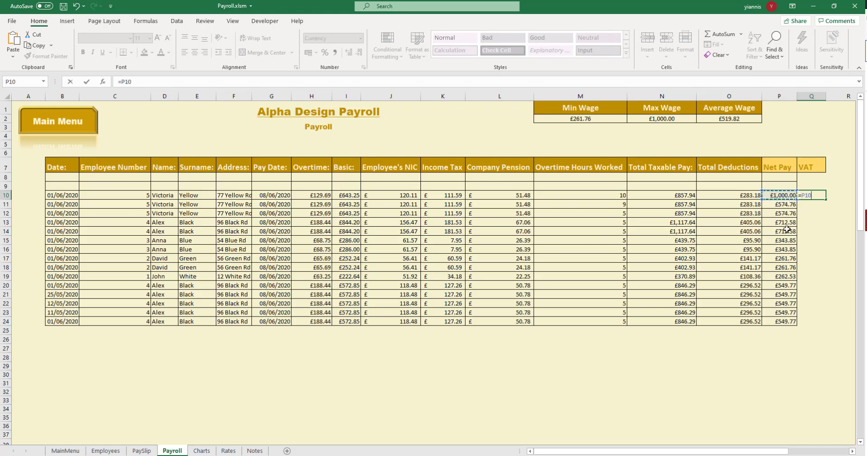
type("*")
left_click(229, 451)
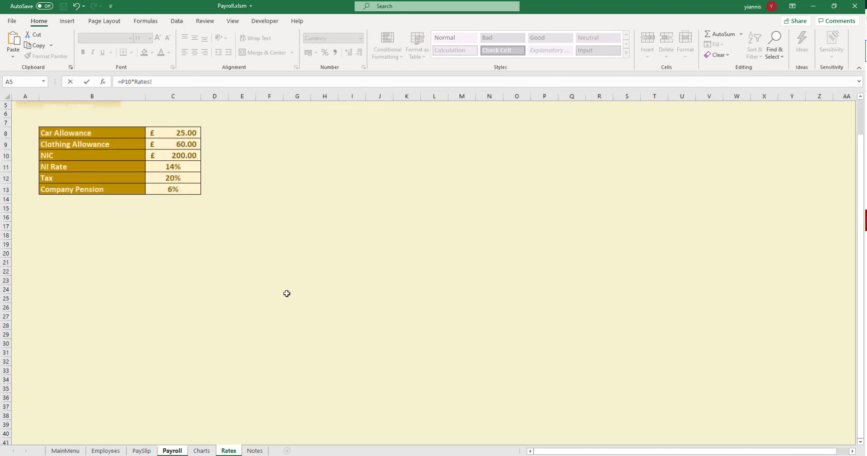
left_click(174, 180)
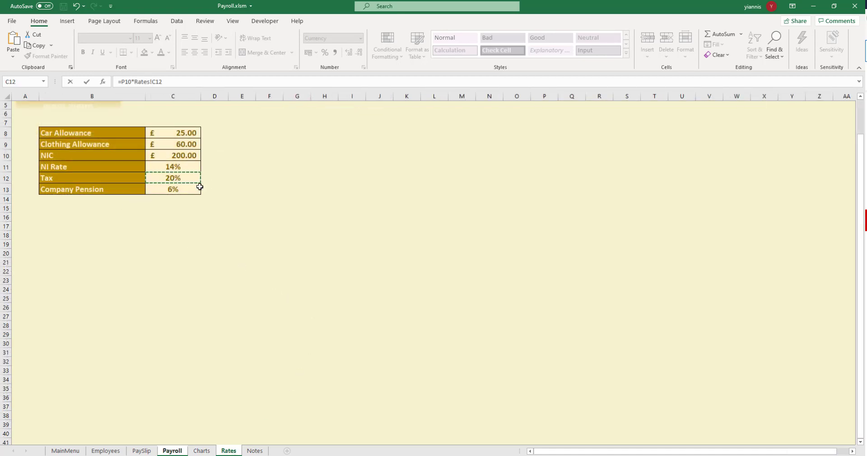
key("Return")
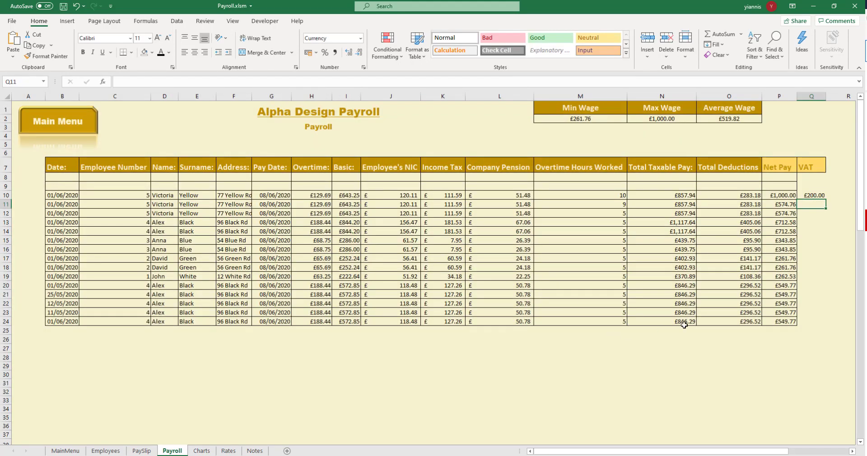
Fill the relative-reference VAT formula from Q10 down to Q24.
left_click(815, 195)
left_click(780, 199)
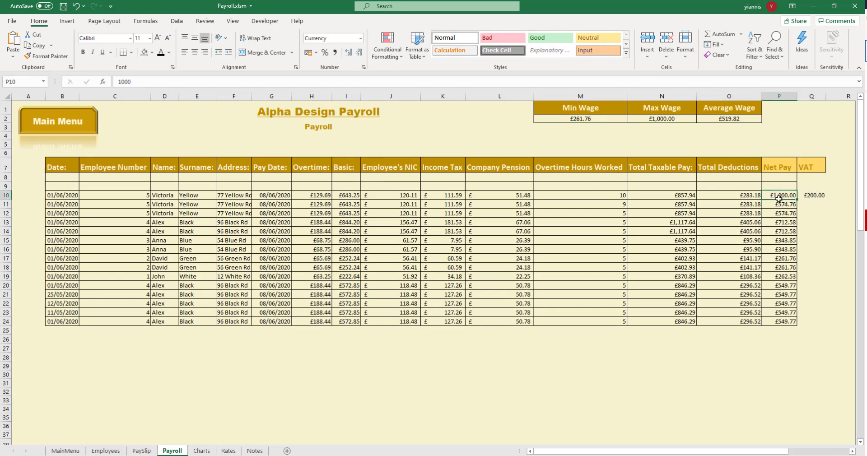
left_click(815, 195)
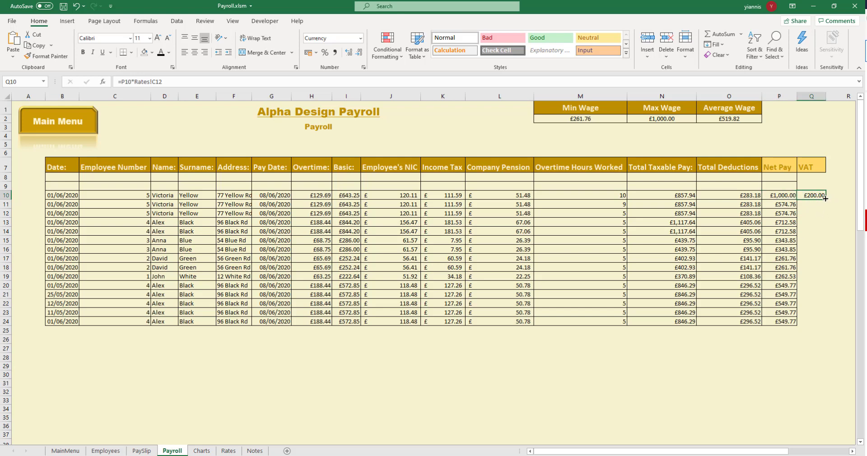
left_click_drag(826, 198, 827, 326)
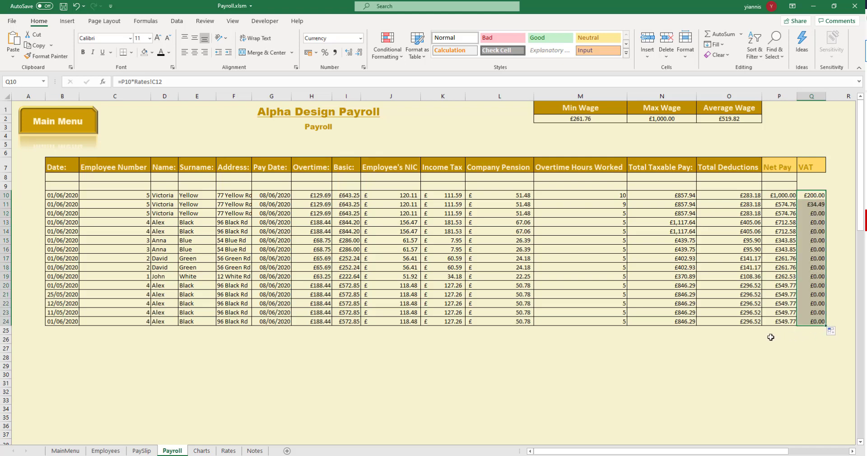
Inspect the copied formulas in the VAT column to see how their Rates sheet reference changes from row to row.
left_click(812, 207)
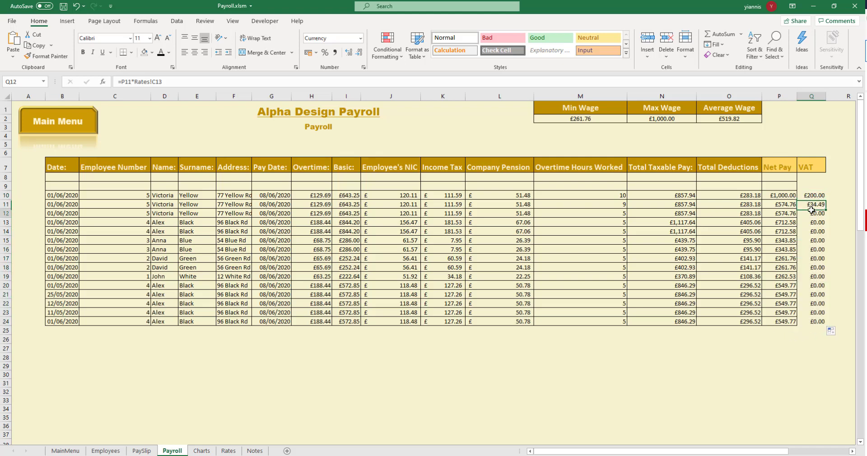
left_click(813, 224)
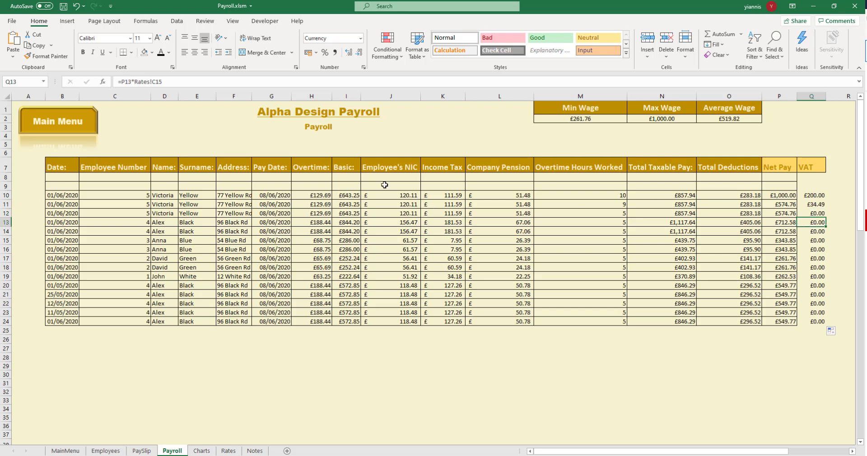
left_click(160, 82)
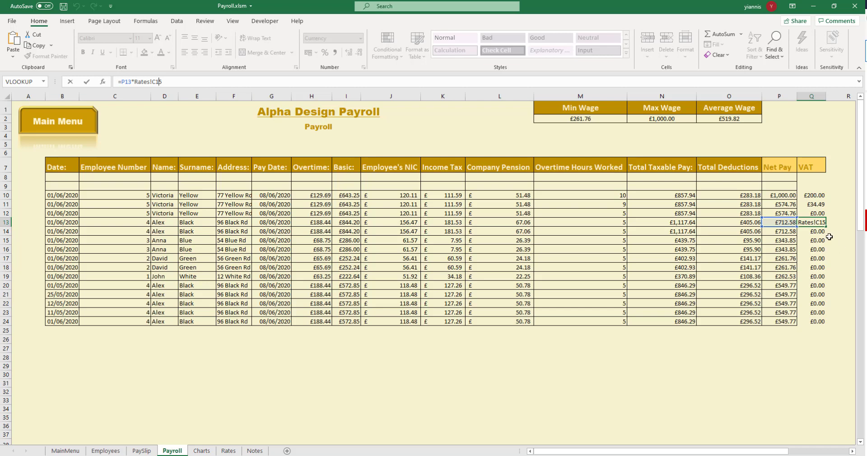
key("ctrl+Return")
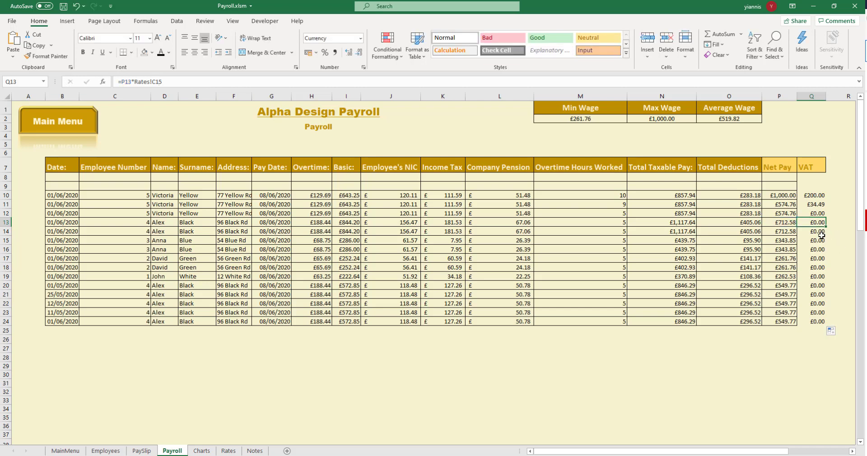
left_click(822, 232)
left_click(821, 240)
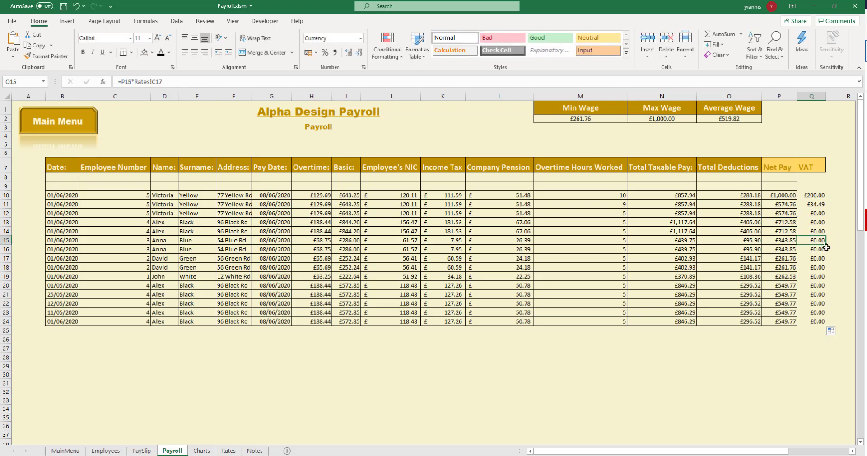
left_click(826, 249)
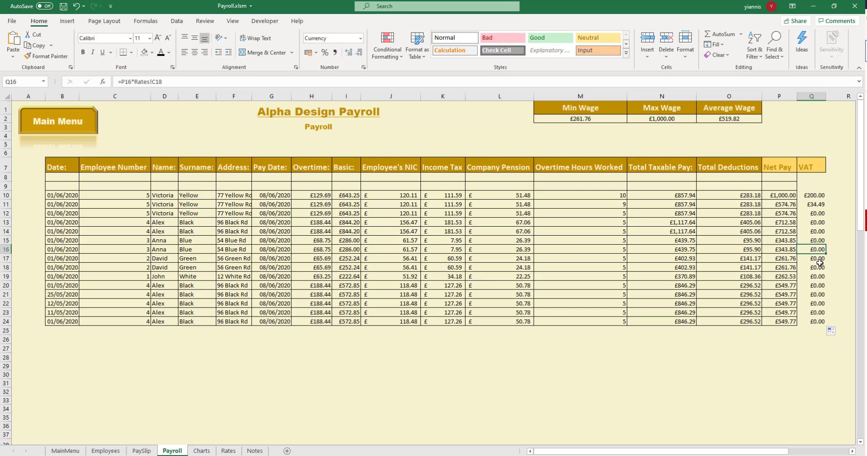
left_click(821, 267)
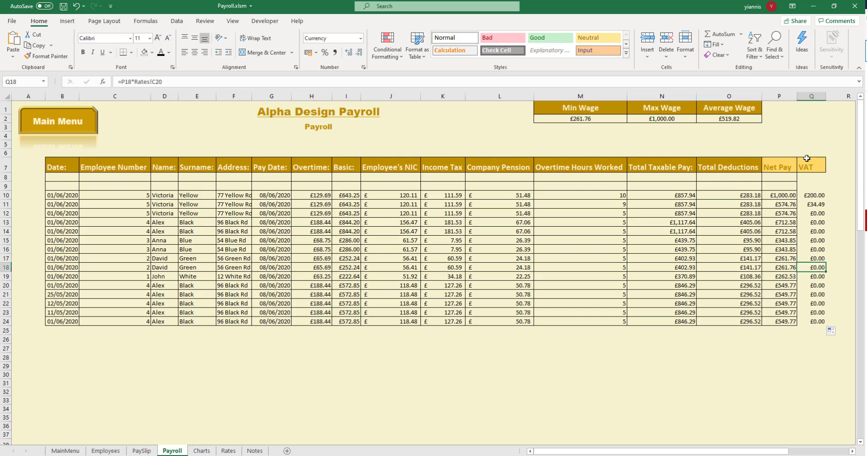
left_click_drag(819, 202, 820, 324)
left_click(806, 222)
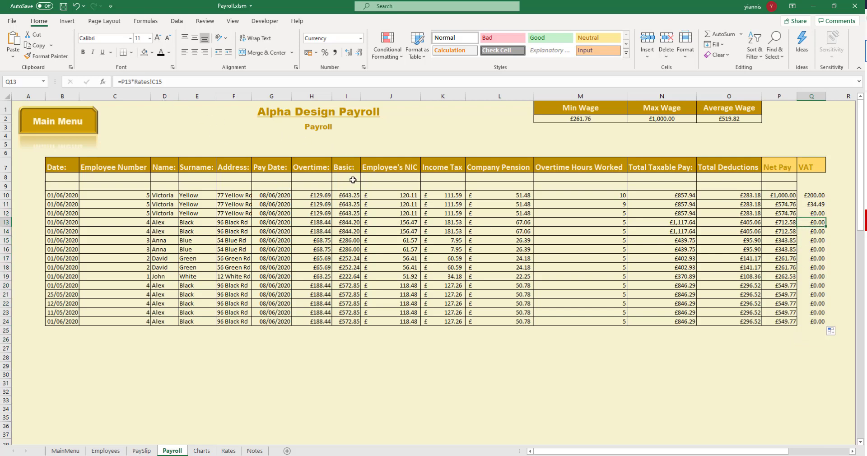
Lock the tax rate row in Q10 by changing its formula to =P10*Rates!C$12.
left_click(820, 197)
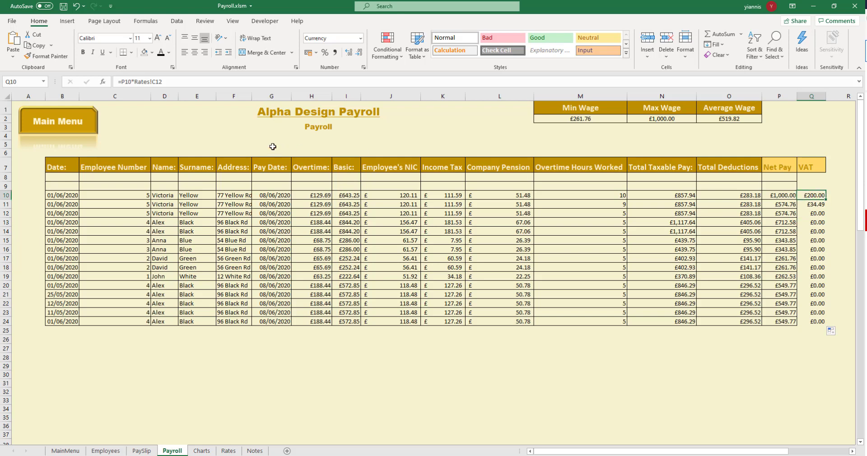
left_click(154, 82)
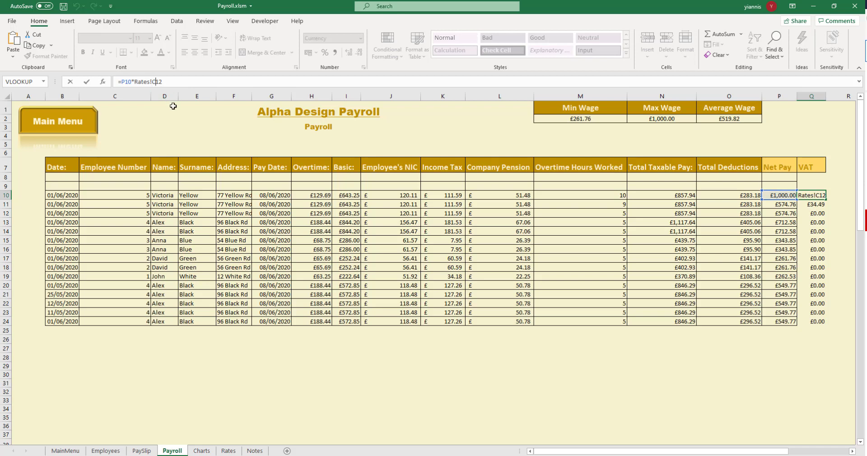
type("$")
key("Return")
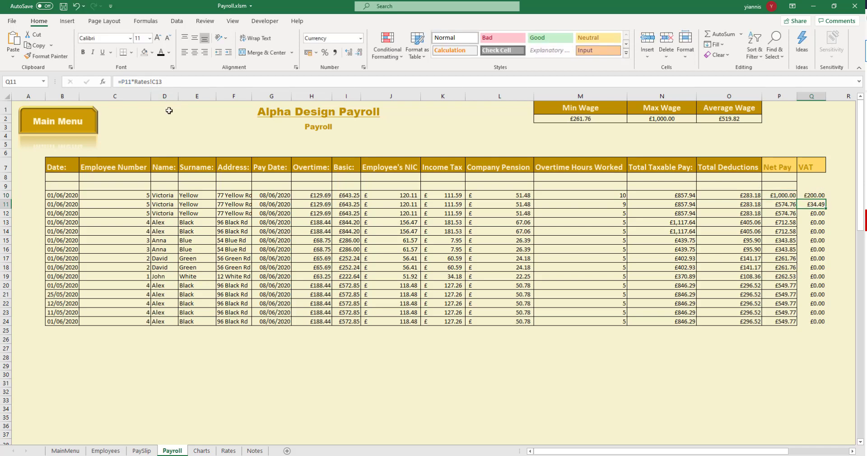
Fill the corrected VAT formula from Q10 down to Q24 and check the copies in Q24 and Q15.
left_click(822, 196)
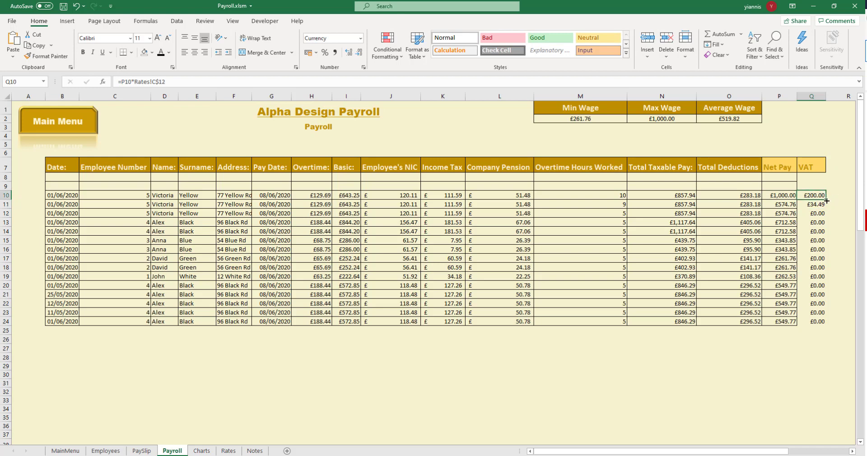
mouse_move(827, 201)
left_mouse_down()
mouse_move(839, 335)
mouse_move(838, 323)
left_mouse_up()
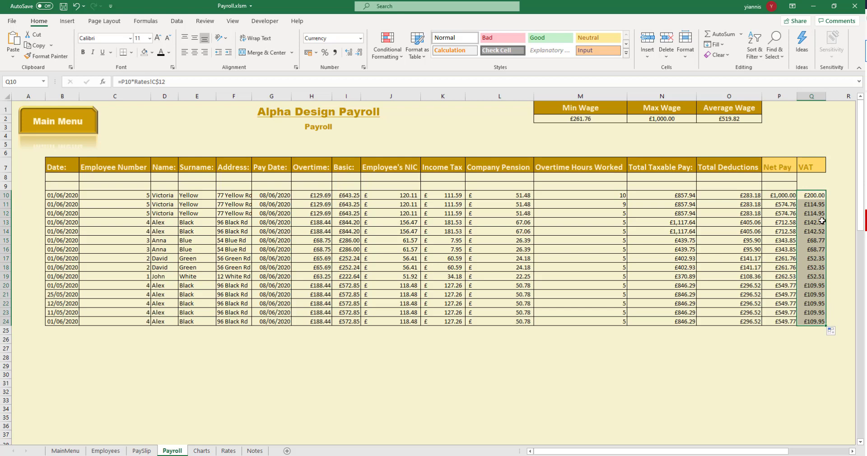
left_click(816, 322)
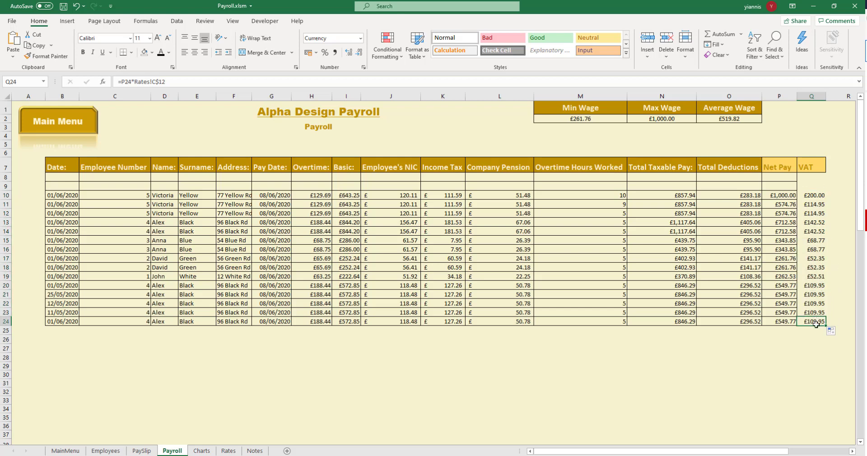
left_click(811, 240)
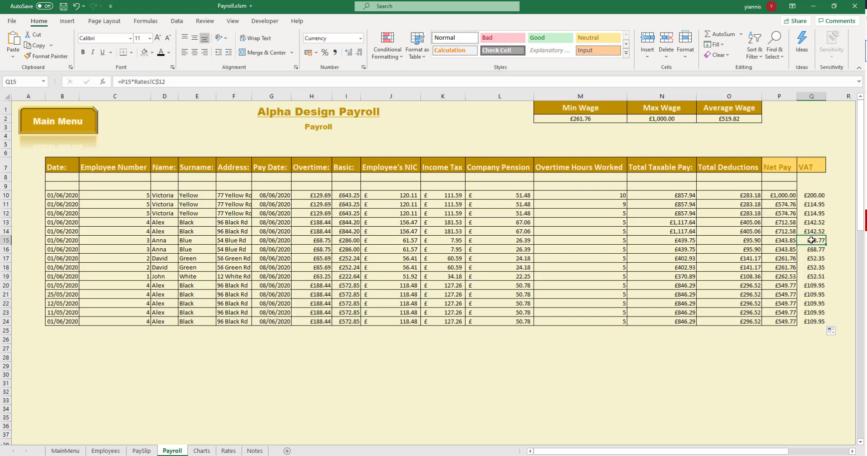
Test the VAT formulas by setting the net pay to 1000 in P16, 100 in P23 and 10 in P24.
left_click(775, 250)
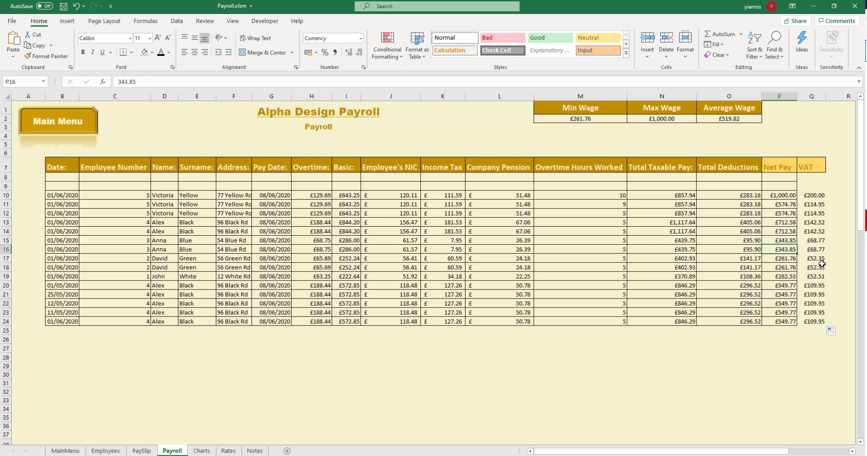
type("1000")
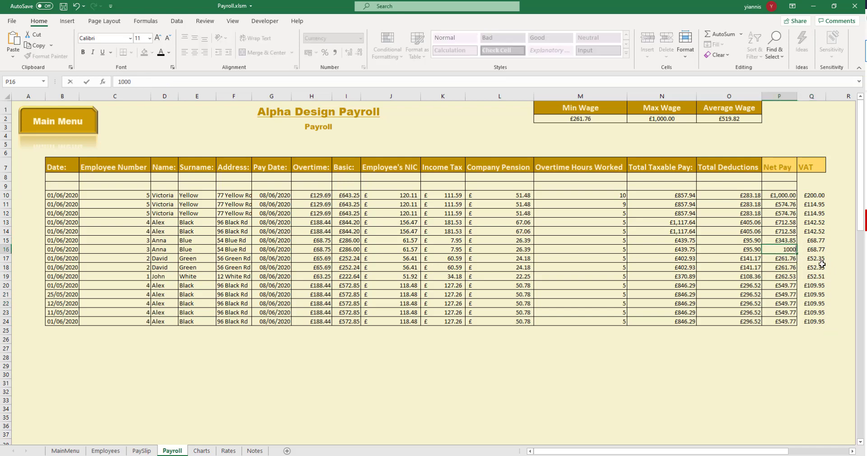
key("Return")
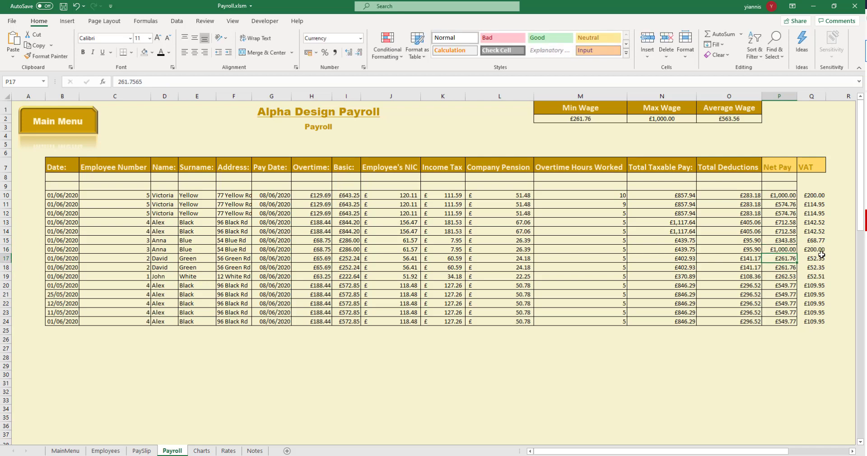
left_click(784, 315)
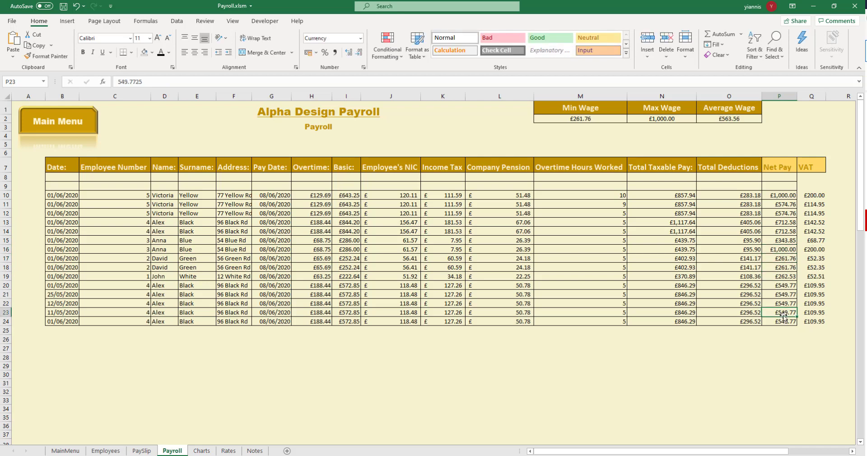
type("100")
key("Return")
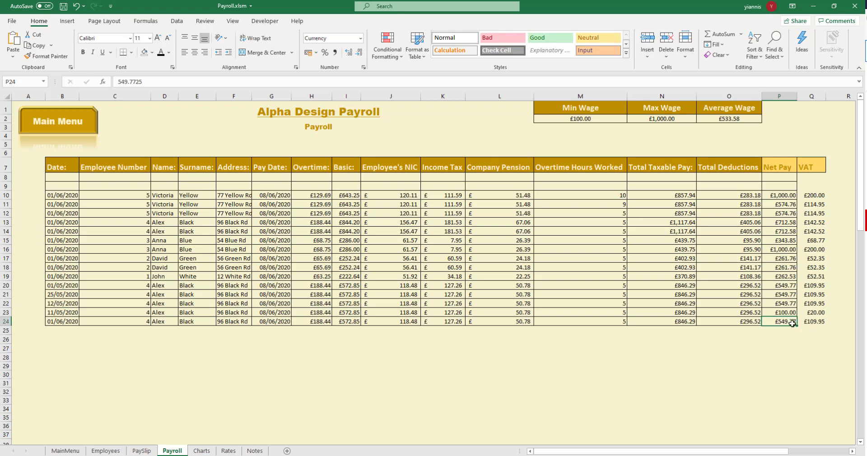
type("10")
key("Return")
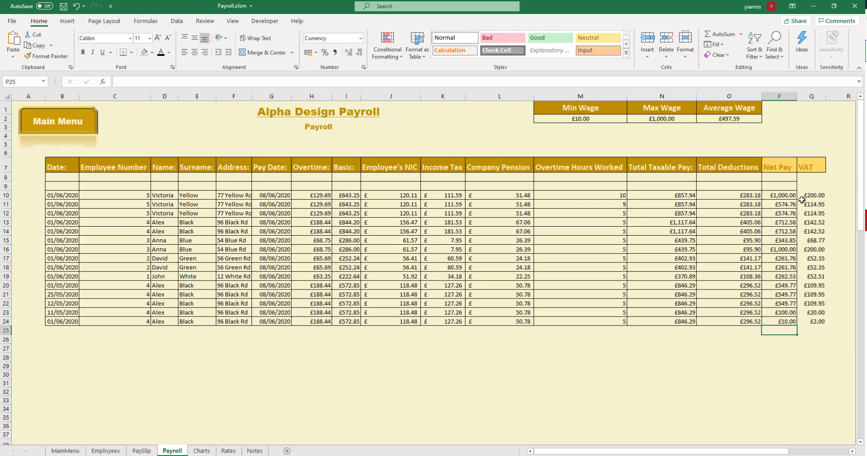
Review the VAT results in Q10:Q24 and the locked C$12 reference in Q10's formula, leaving the formula as it is.
left_click_drag(817, 196, 817, 323)
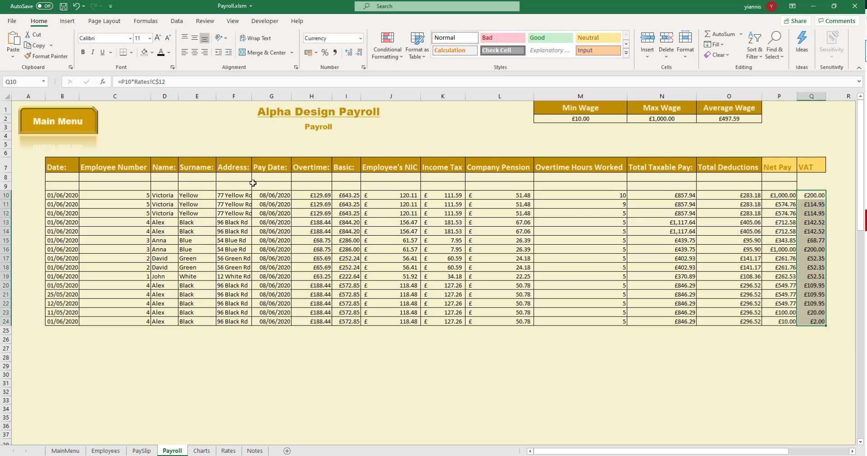
left_click(162, 81)
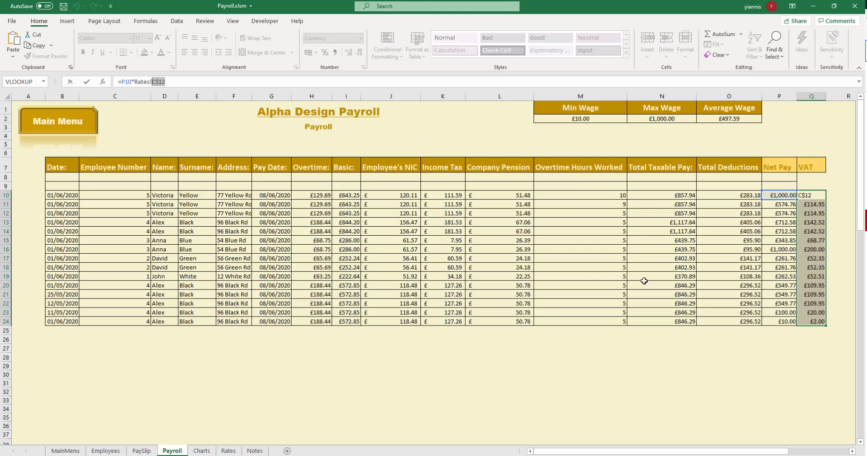
key("Return")
left_click_drag(757, 285, 759, 353)
left_click(729, 357)
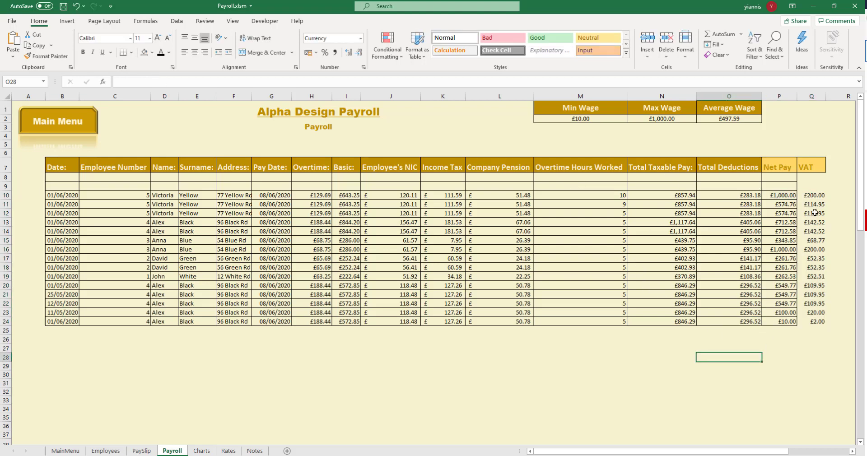
Replace the C$12 reference in Q10 with the name MyVAT, making the formula =P10*Rates!MyVAT.
left_click(813, 197)
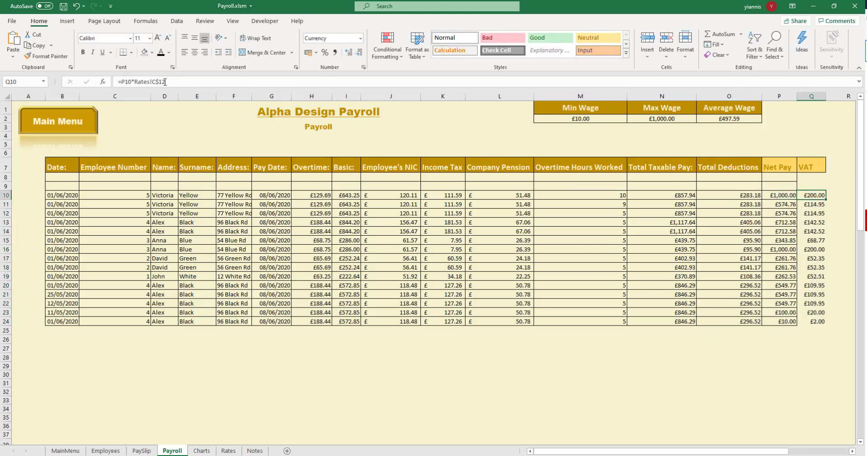
left_click_drag(165, 82, 150, 82)
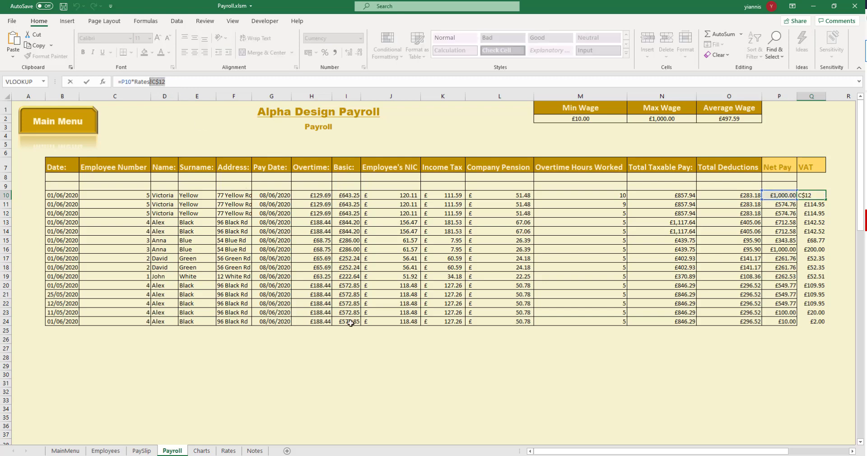
left_click_drag(165, 82, 154, 84)
type("MyVAT")
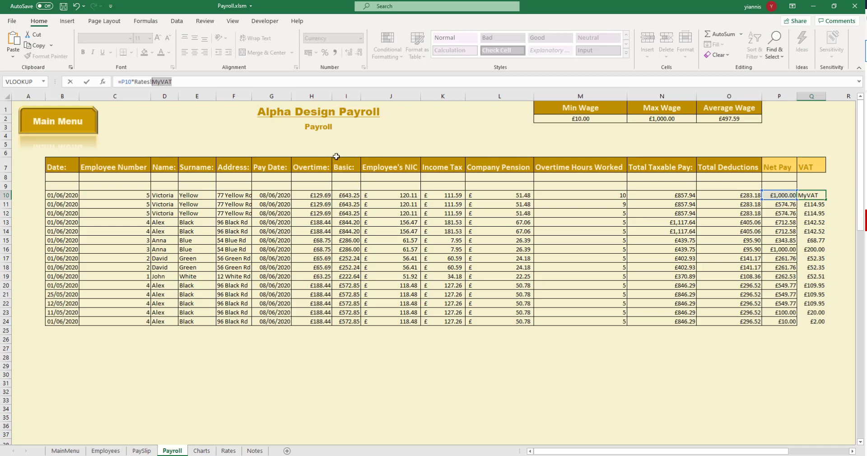
right_click(171, 83)
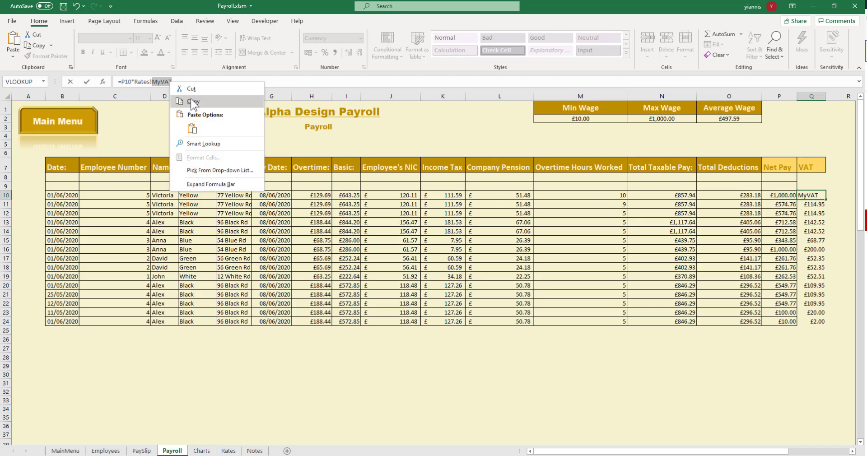
key("Escape")
key("Return")
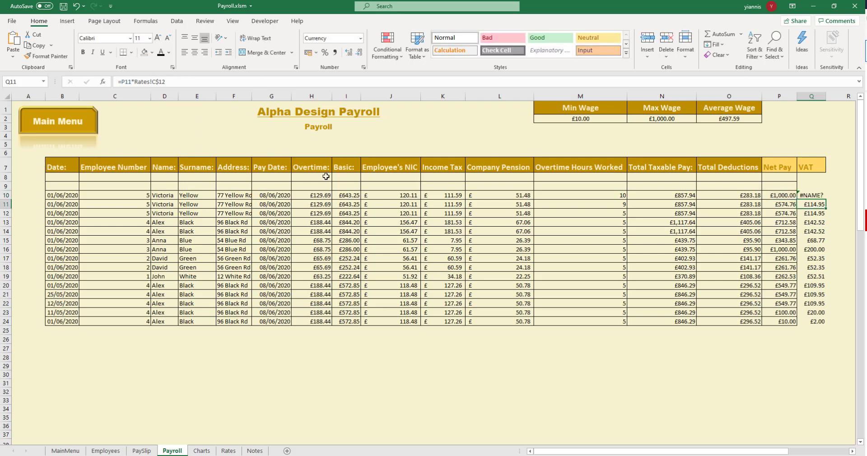
left_click(818, 195)
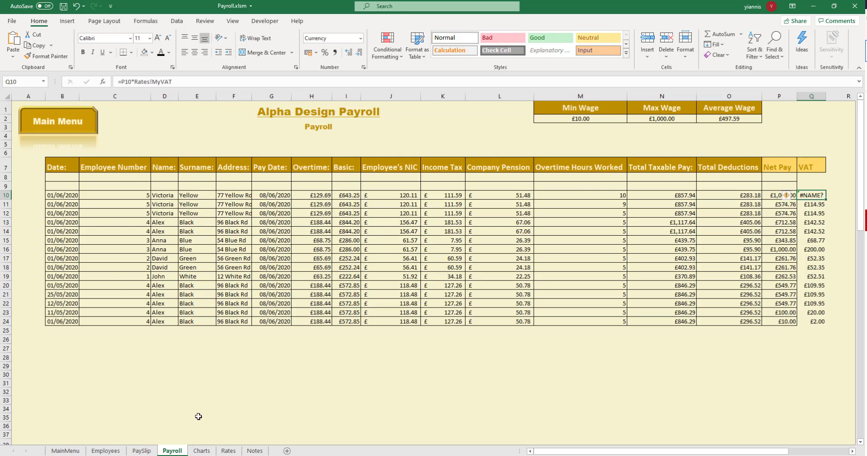
Name the tax rate cell C12 on the Rates sheet MyVAT and reselect the cell to check its name.
left_click(229, 451)
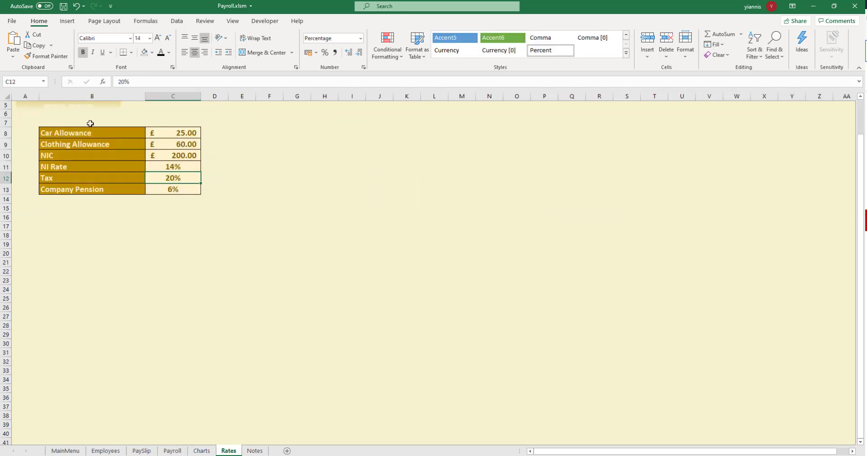
left_click(27, 82)
key("BackSpace")
type("MyVAT")
key("Return")
left_click(217, 235)
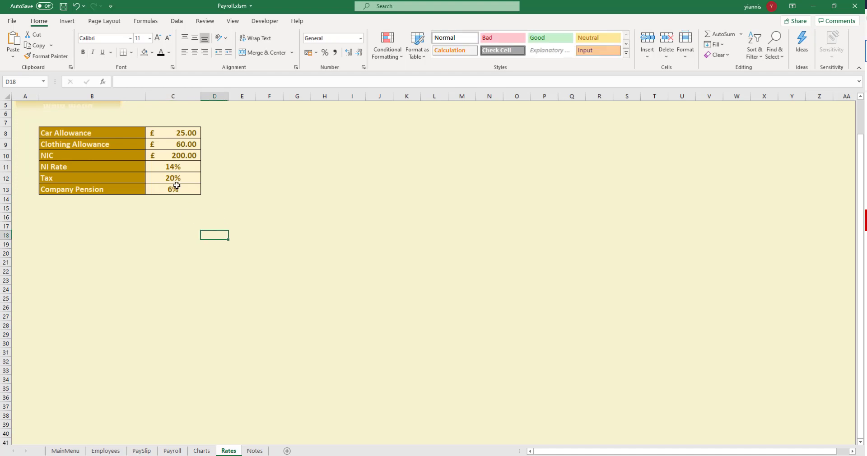
left_click(174, 179)
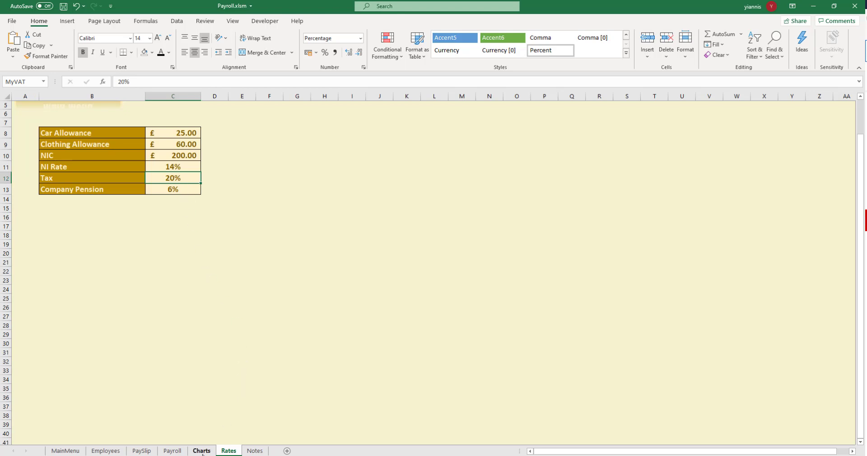
Fill the MyVAT-based formula on the Payroll sheet from Q10 down to Q24.
left_click(168, 452)
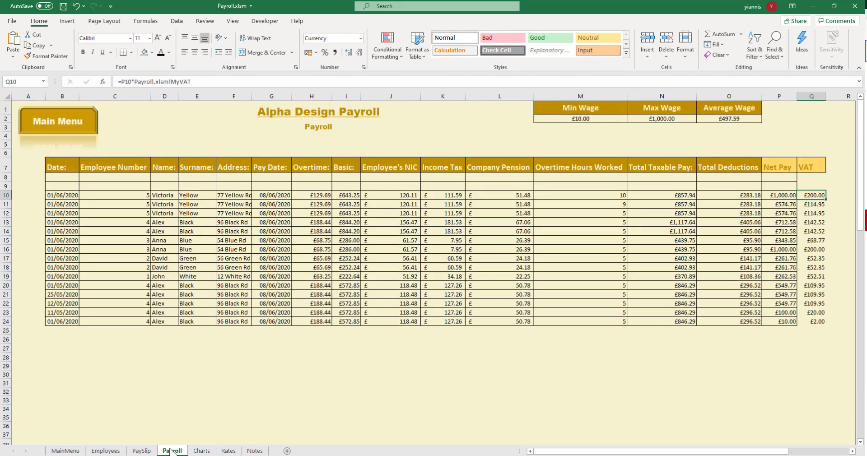
left_click(453, 358)
left_click(816, 197)
left_click_drag(827, 199, 833, 322)
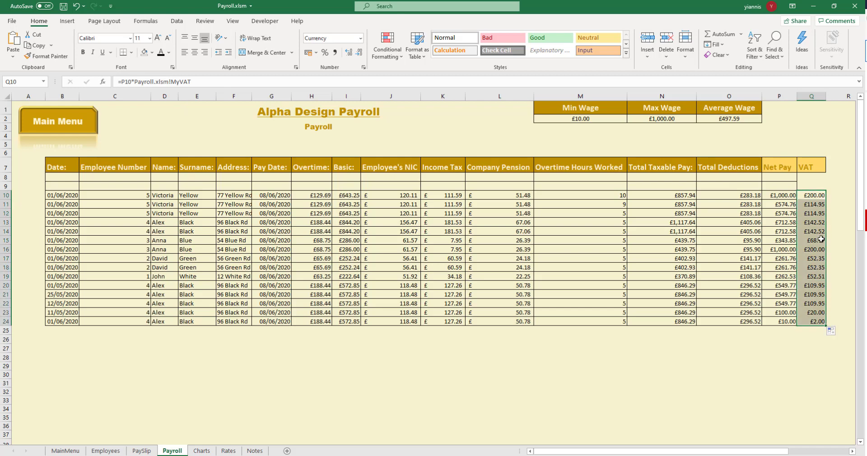
Check the MyVAT reference in the copied formulas in Q17 and Q15 and the named tax rate cell on the Rates sheet.
left_click(815, 259)
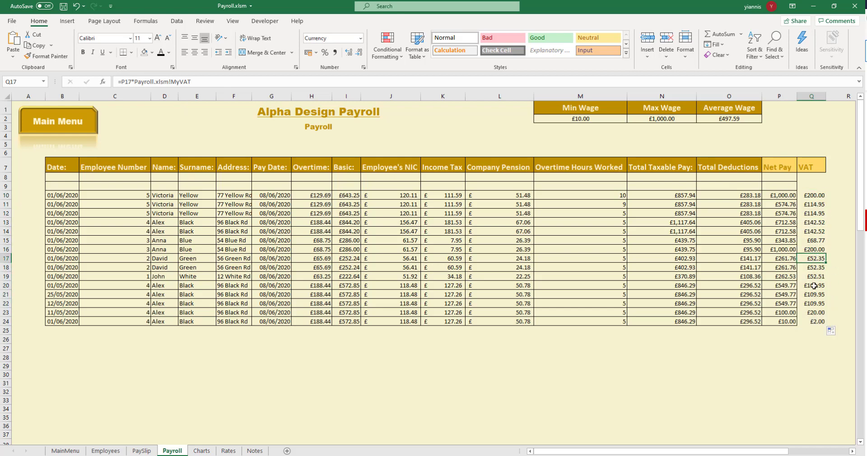
left_click(814, 286)
left_click(831, 278)
left_click(817, 260)
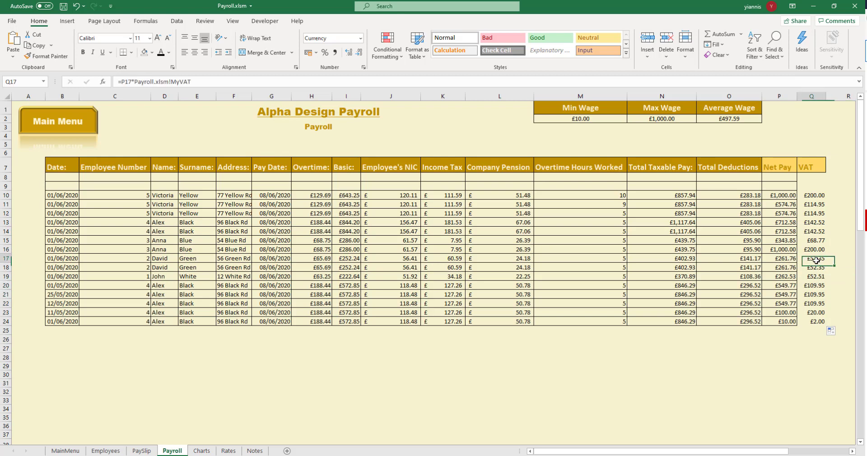
left_click(812, 240)
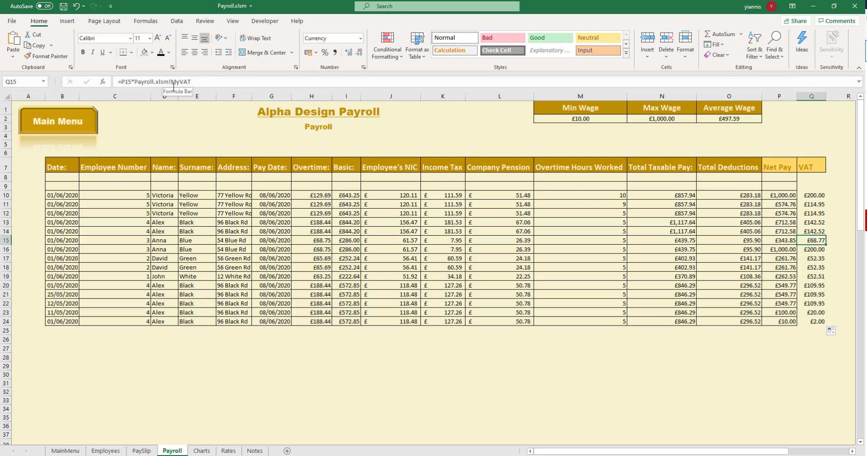
left_click(229, 451)
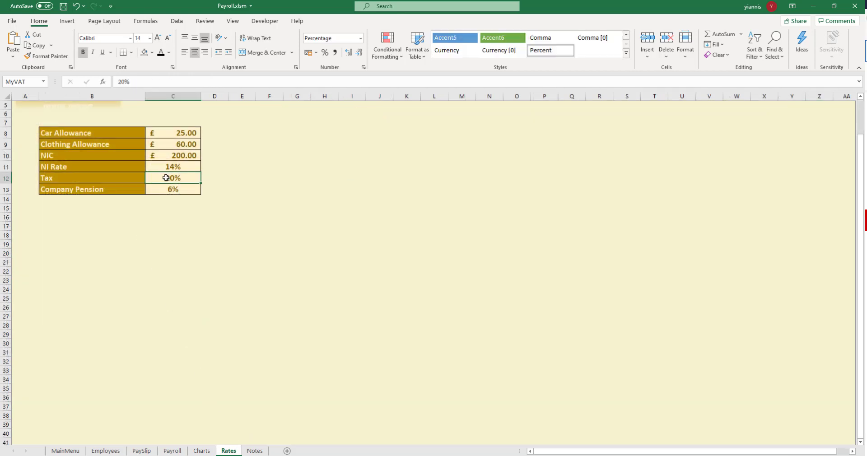
left_click(176, 309)
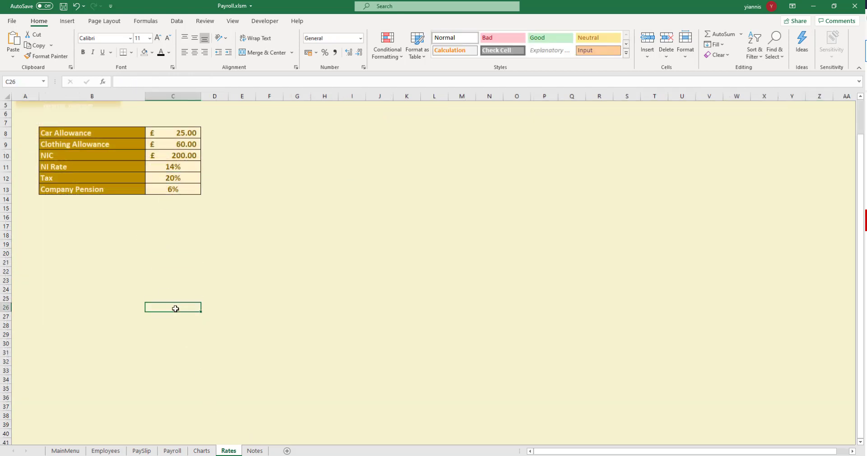